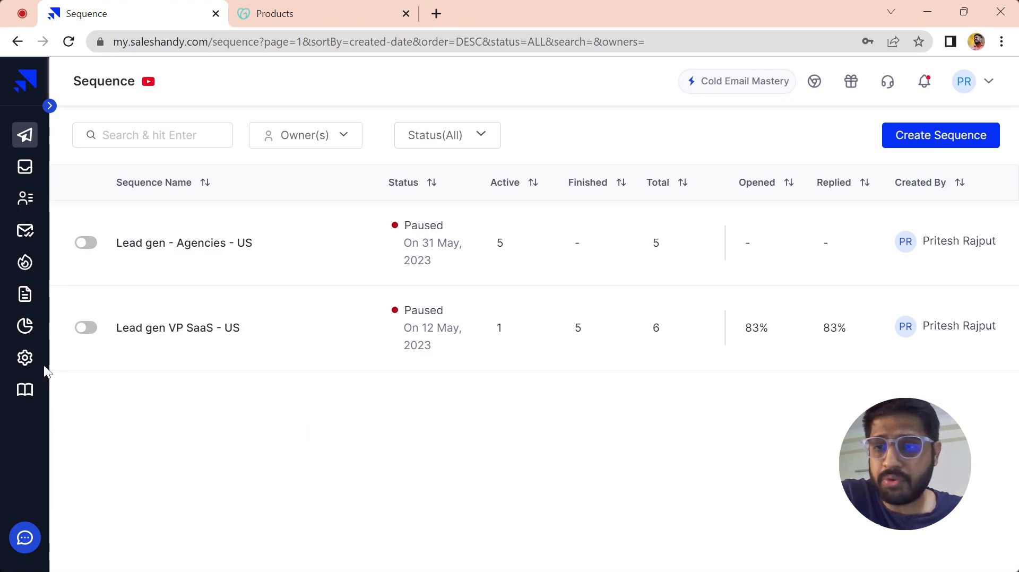
Start a new custom tracking domain in Settings and select the crazzysolutions email account
left_click(26, 359)
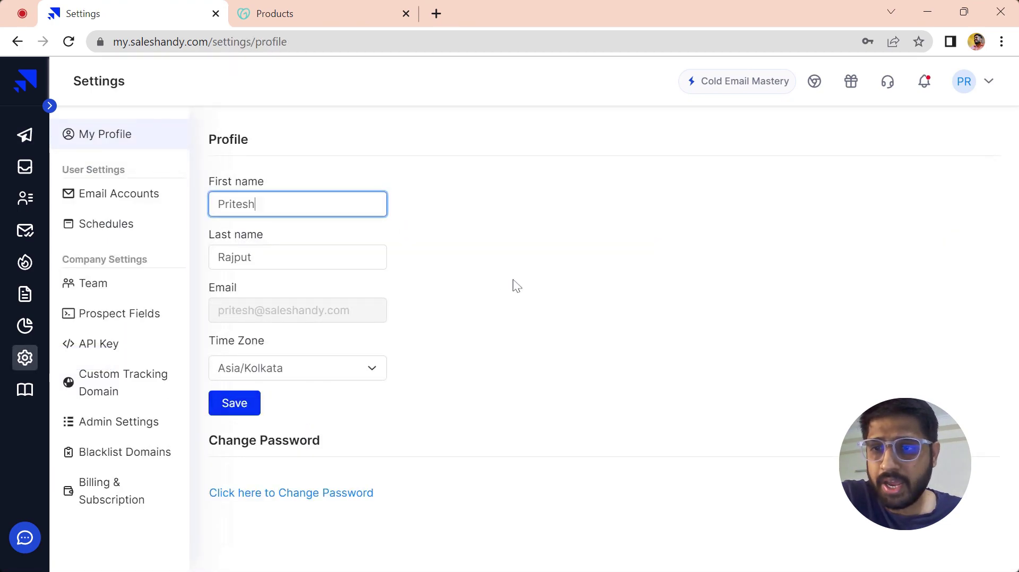
left_click(142, 379)
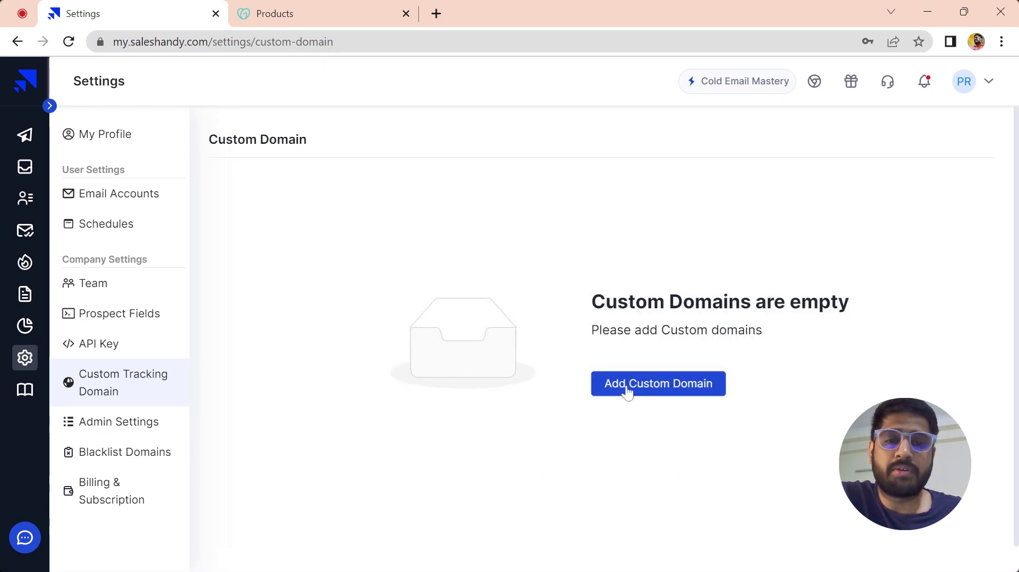
left_click(648, 396)
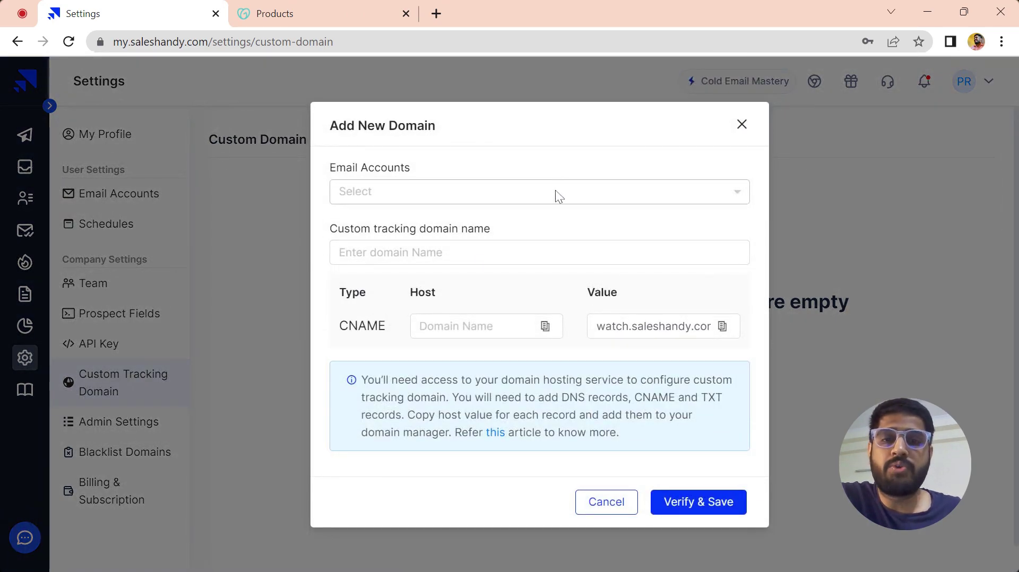
left_click(556, 193)
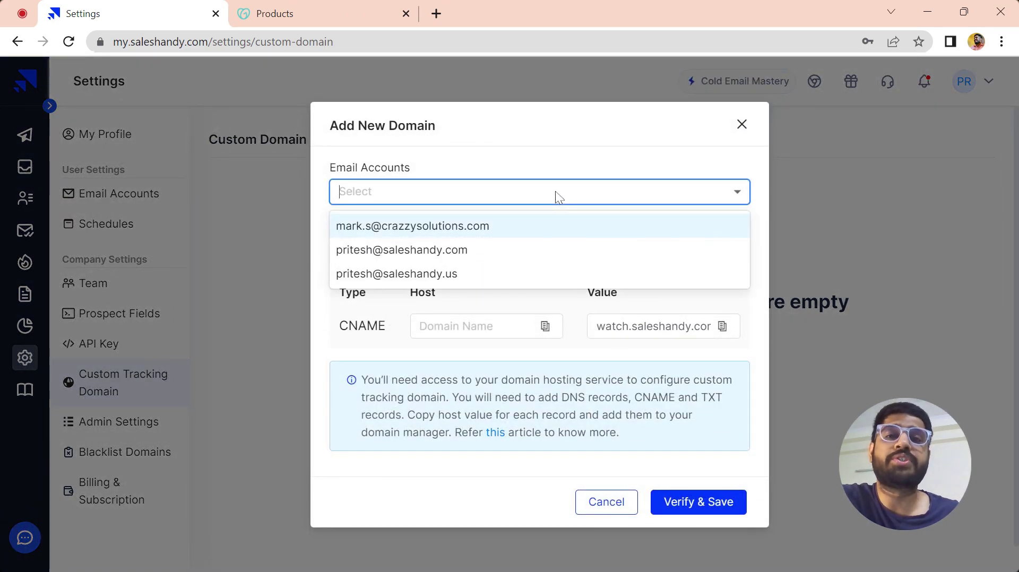
left_click(456, 230)
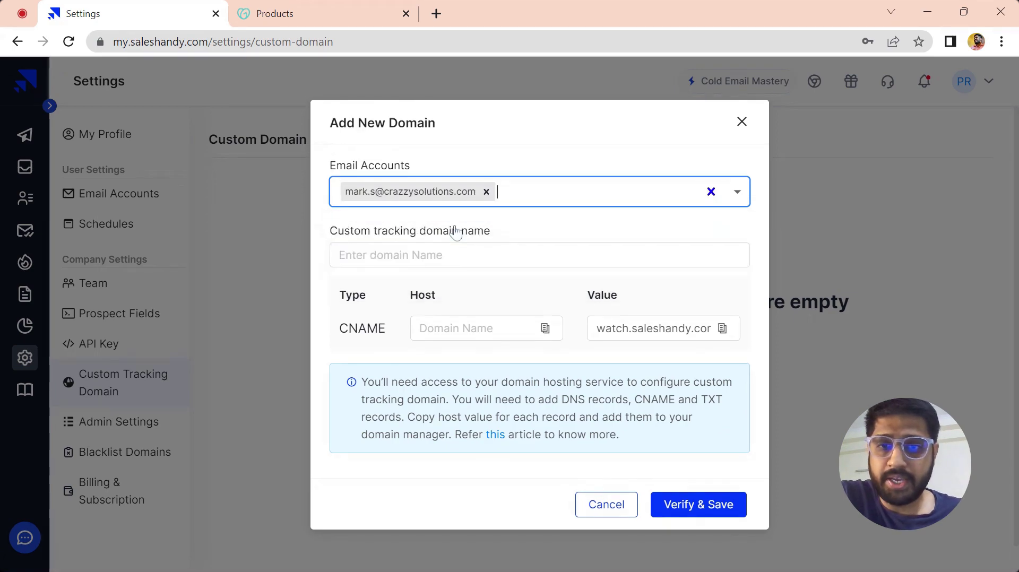
left_click(528, 155)
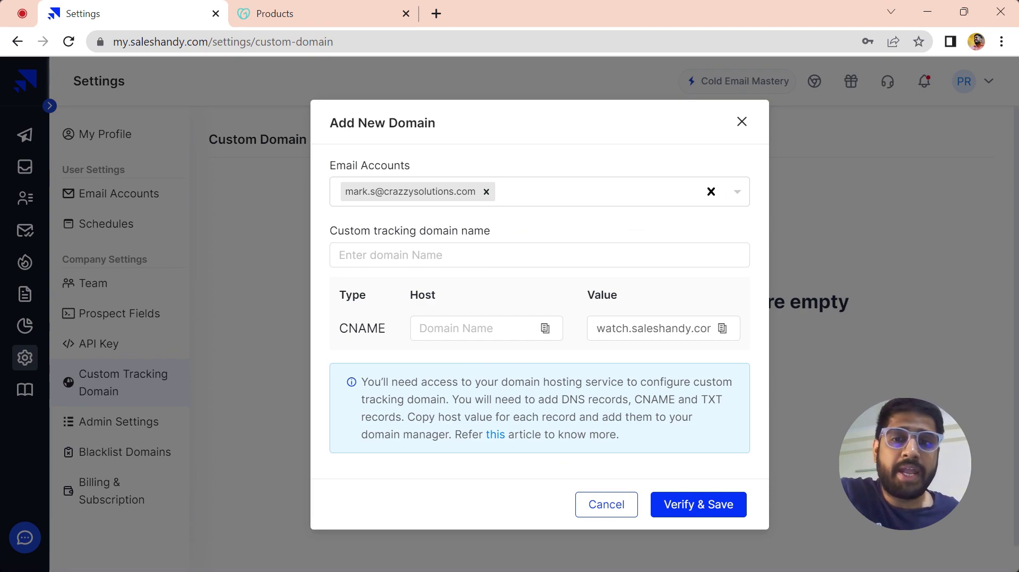
Highlight the domain name and Email Accounts fields while explaining, then move into the domain name field
left_click_drag(350, 230, 466, 231)
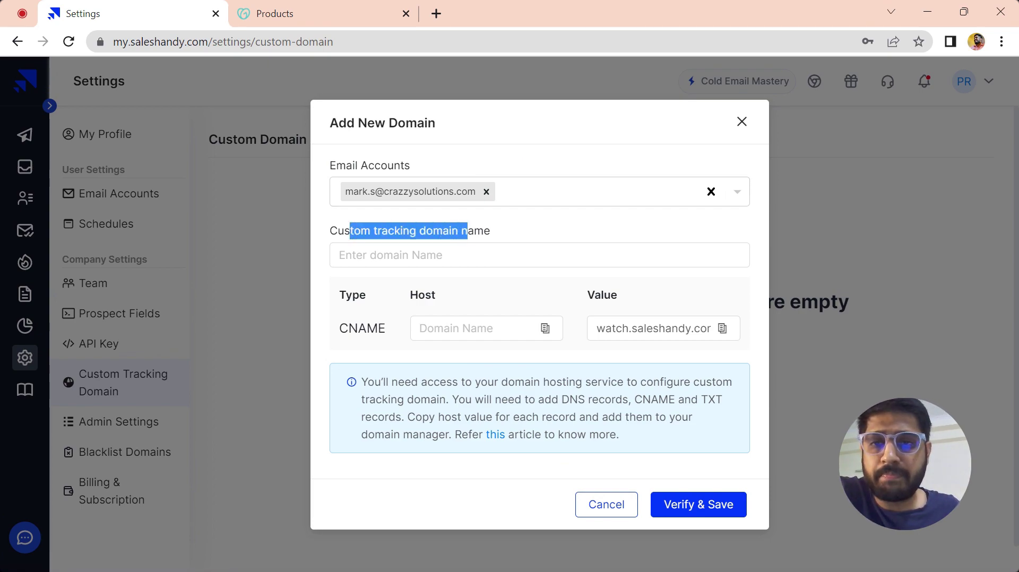
left_click(493, 233)
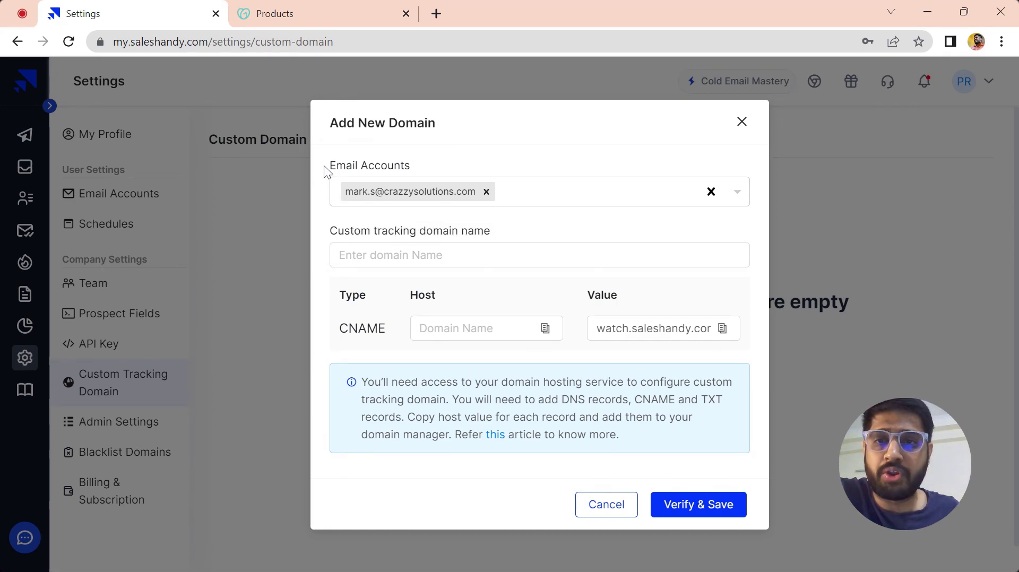
left_click_drag(327, 166, 381, 166)
left_click(387, 166)
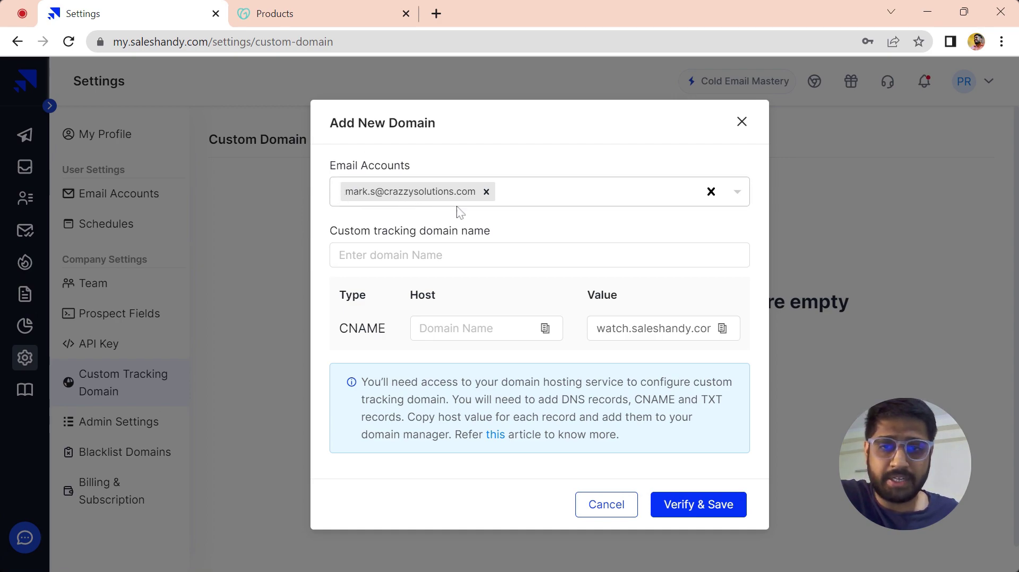
key("Tab")
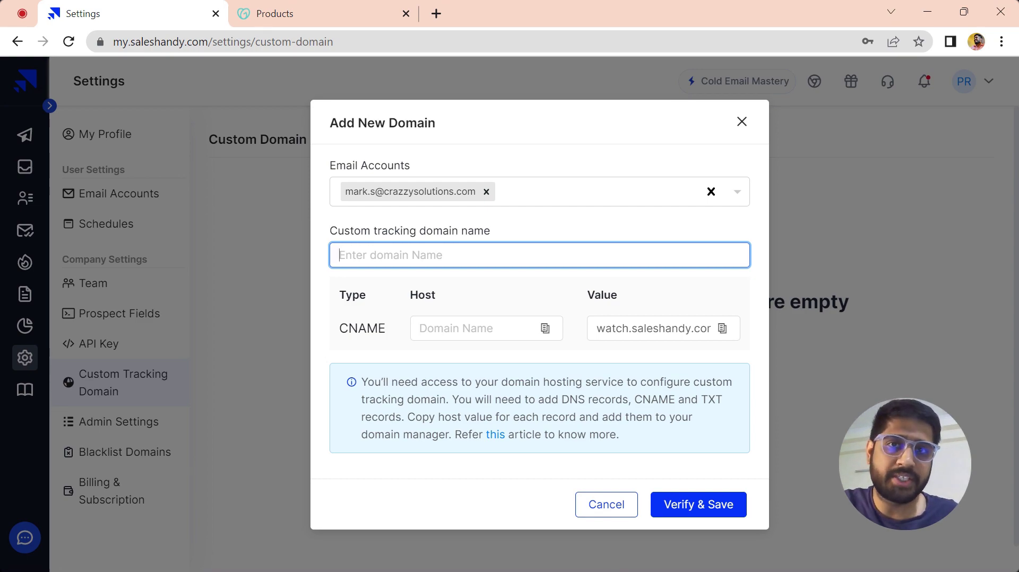
Enter go.crazzysolutions.com as the tracking domain, trying trac and link prefixes before keeping go
type("go")
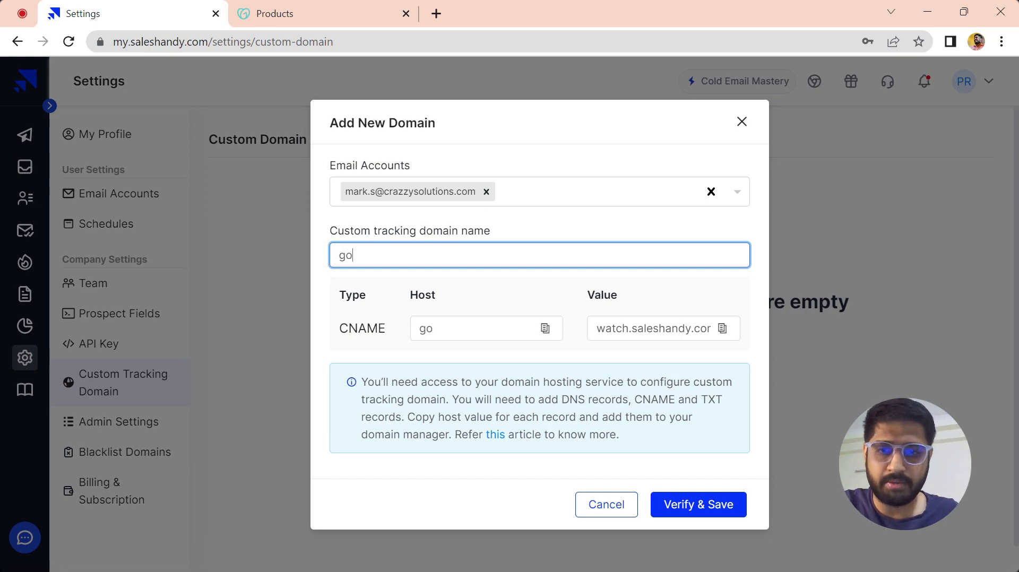
type(".crazz")
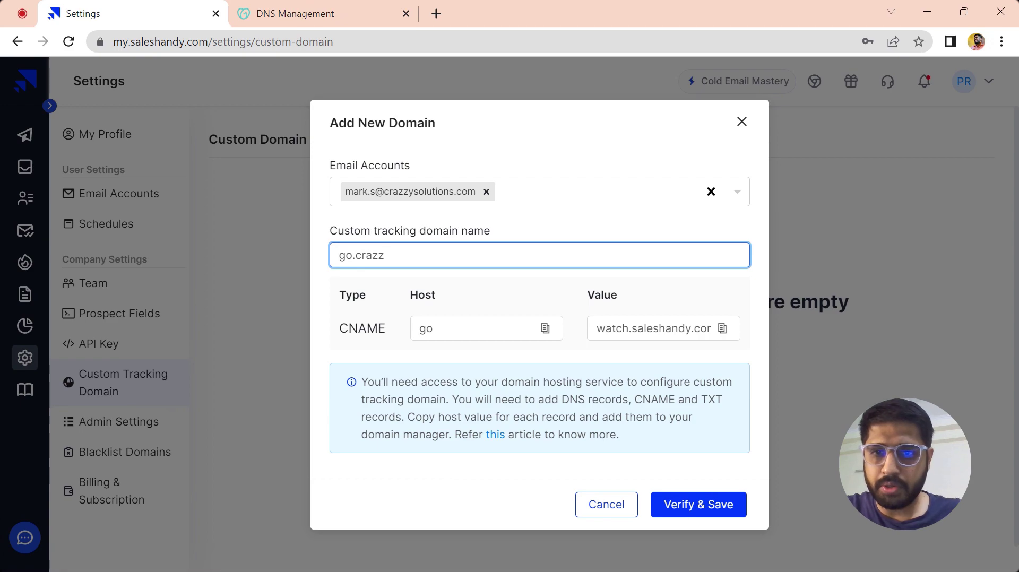
type("ysolutions.com")
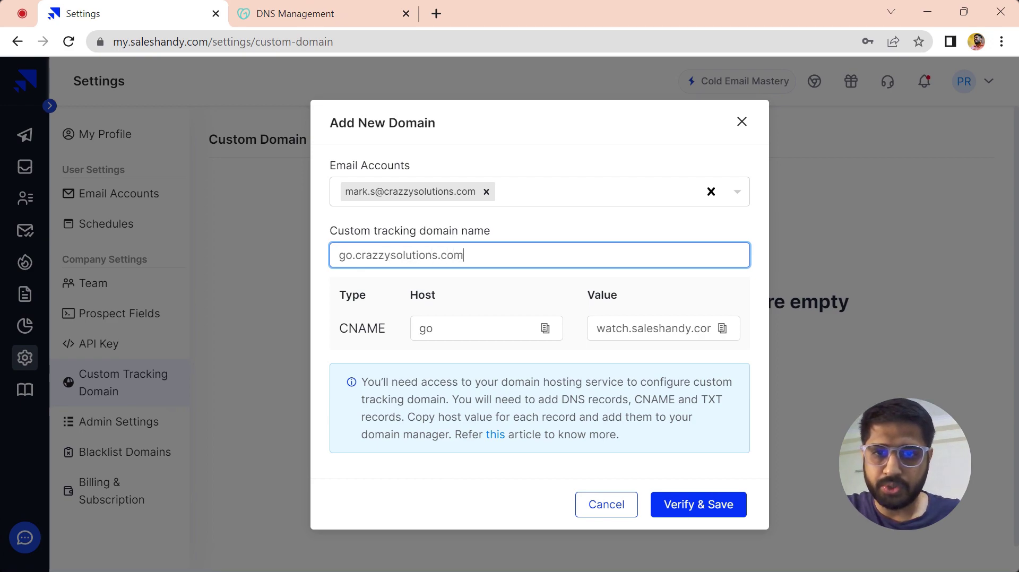
left_click_drag(464, 255, 352, 255)
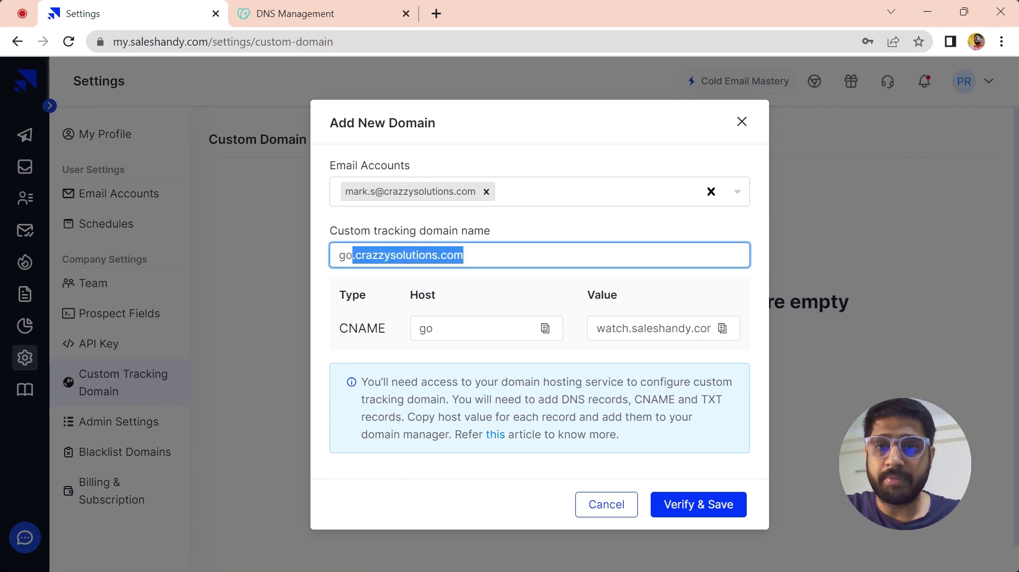
left_click(392, 275)
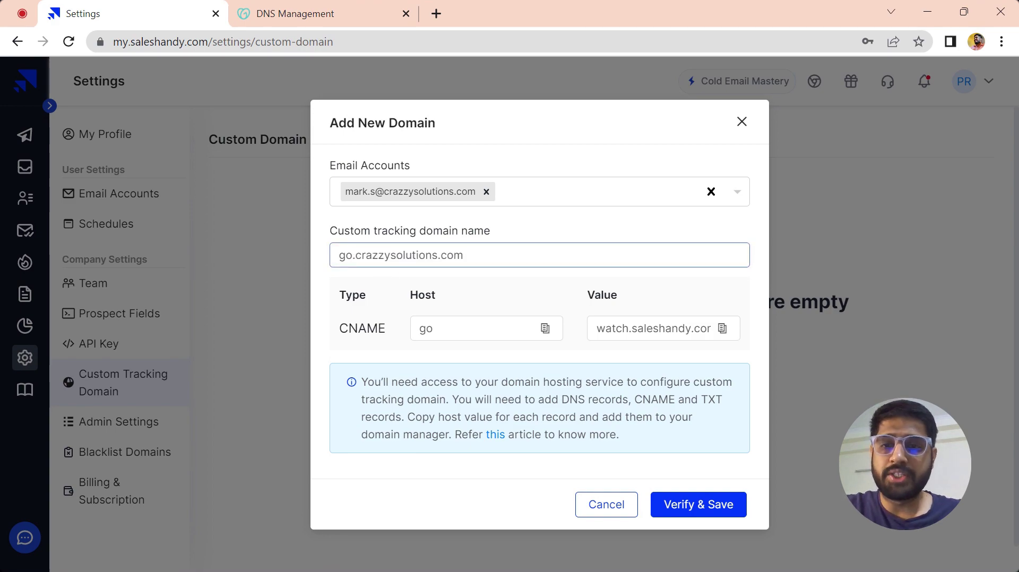
left_click(353, 256)
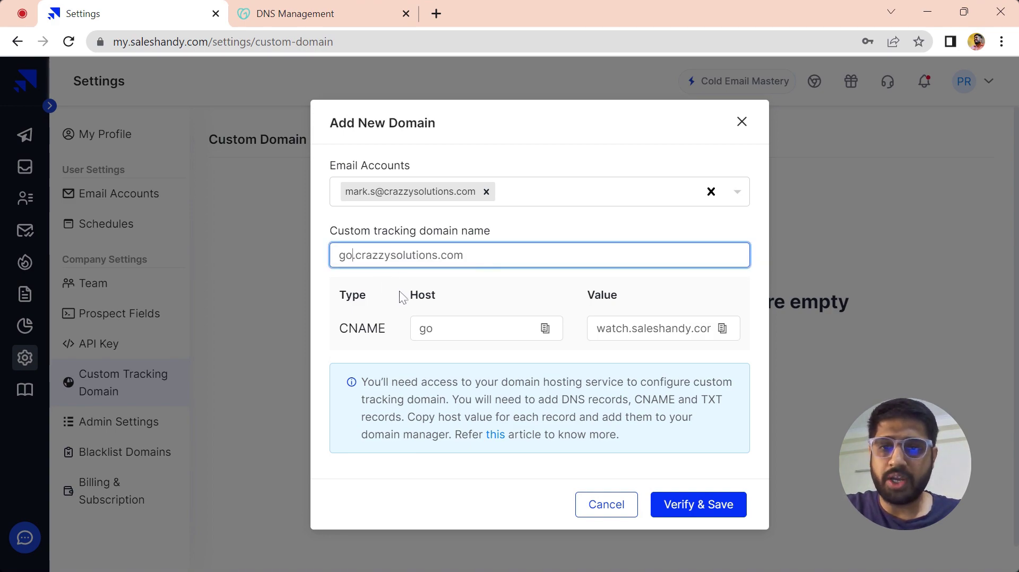
key("BackSpace")
key("BackSpace")
type("tracl")
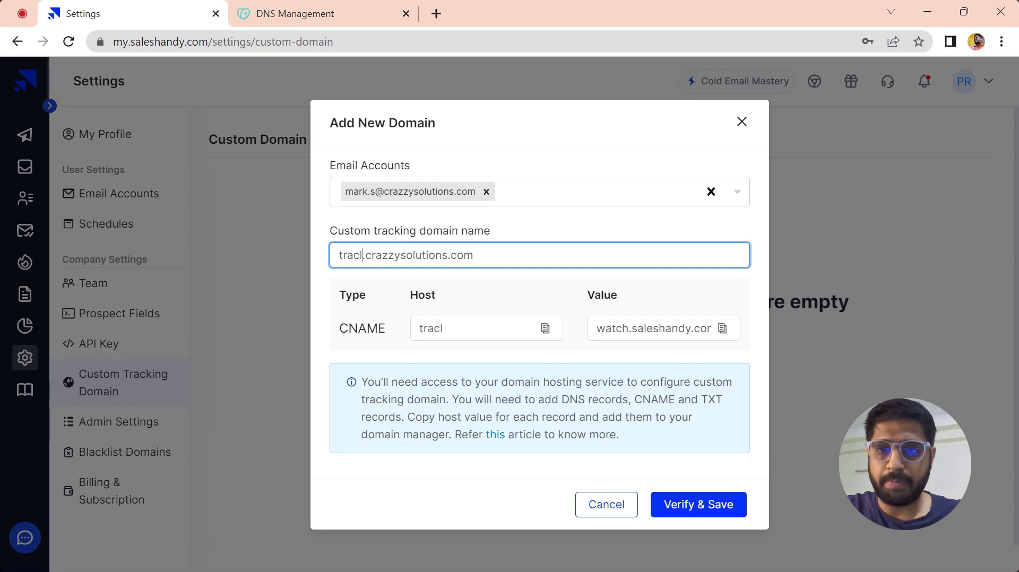
key("BackSpace")
key("BackSpace")
key("BackSpace")
key("BackSpace")
type("link")
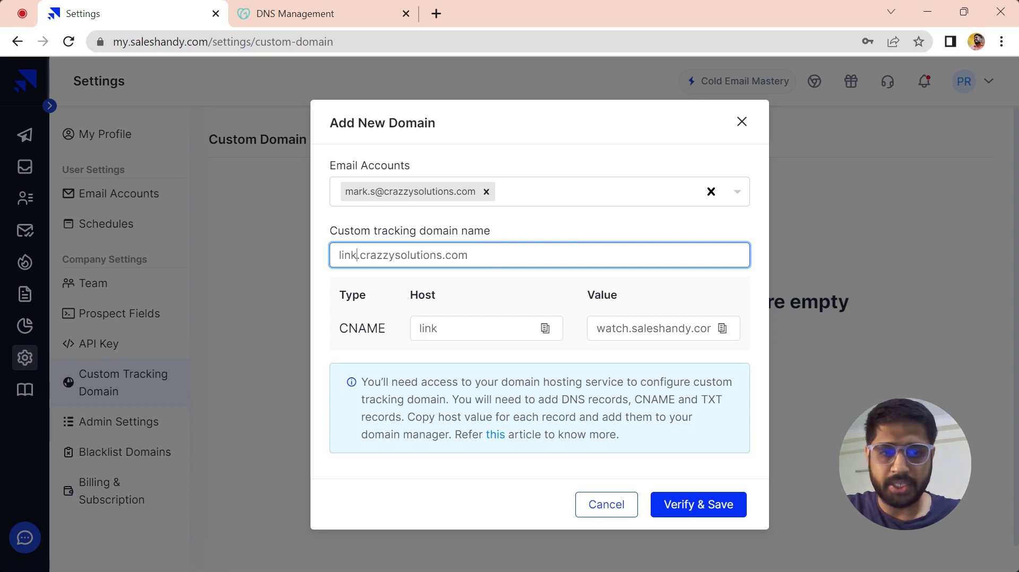
key("BackSpace")
key("BackSpace")
key("BackSpace")
key("BackSpace")
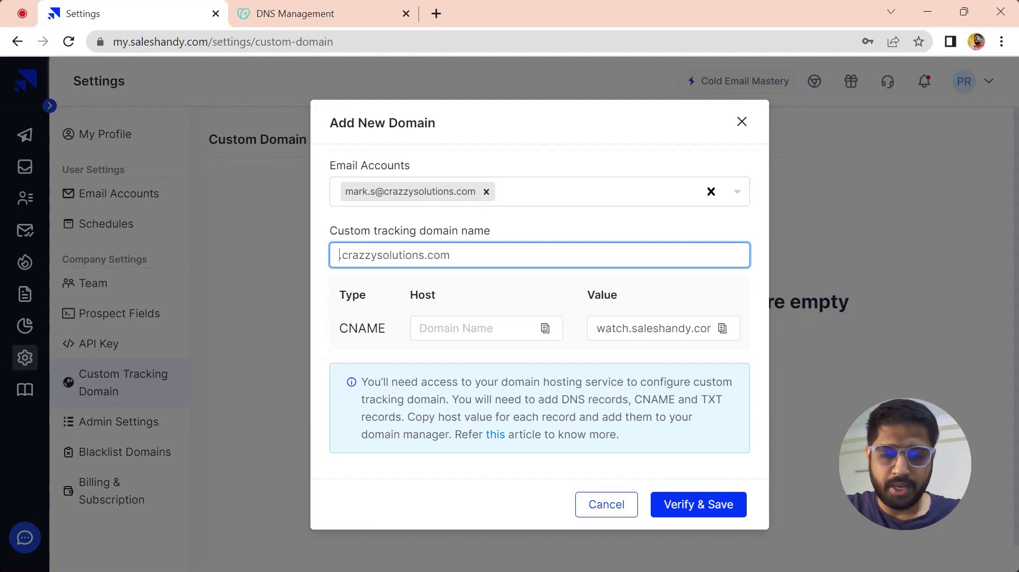
type("go")
left_click(479, 291)
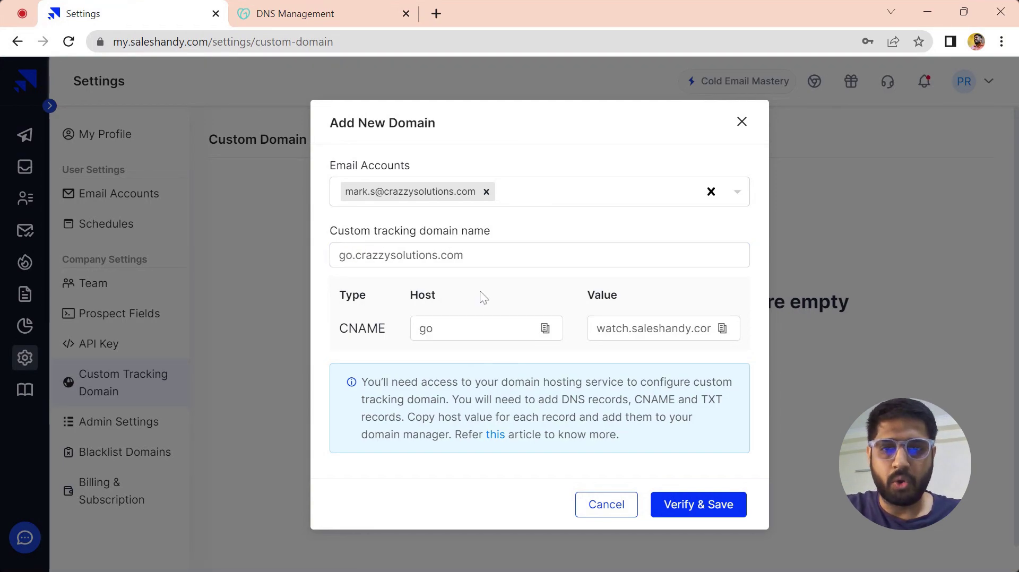
left_click(345, 255)
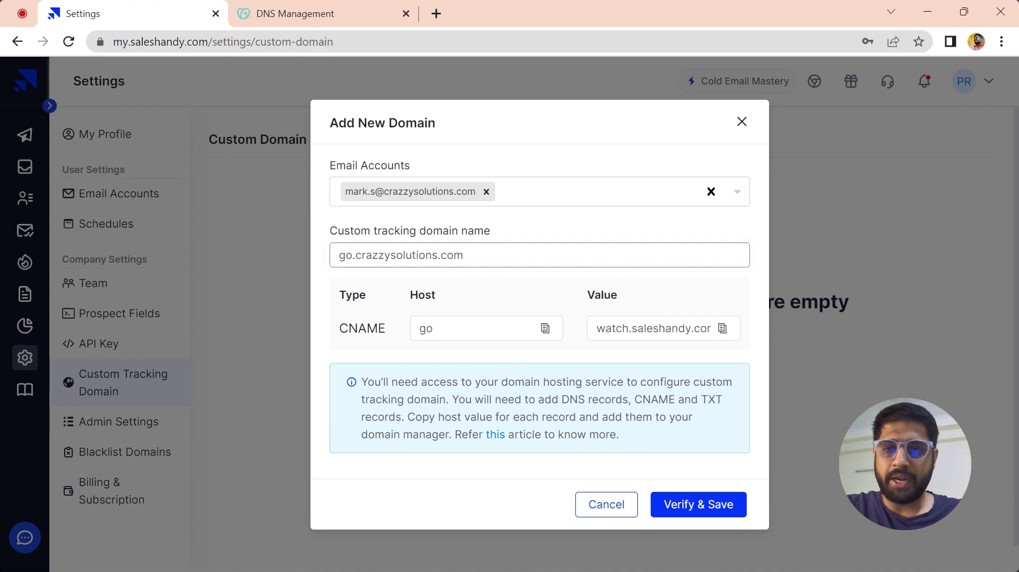
double_click(346, 255)
left_click(431, 289)
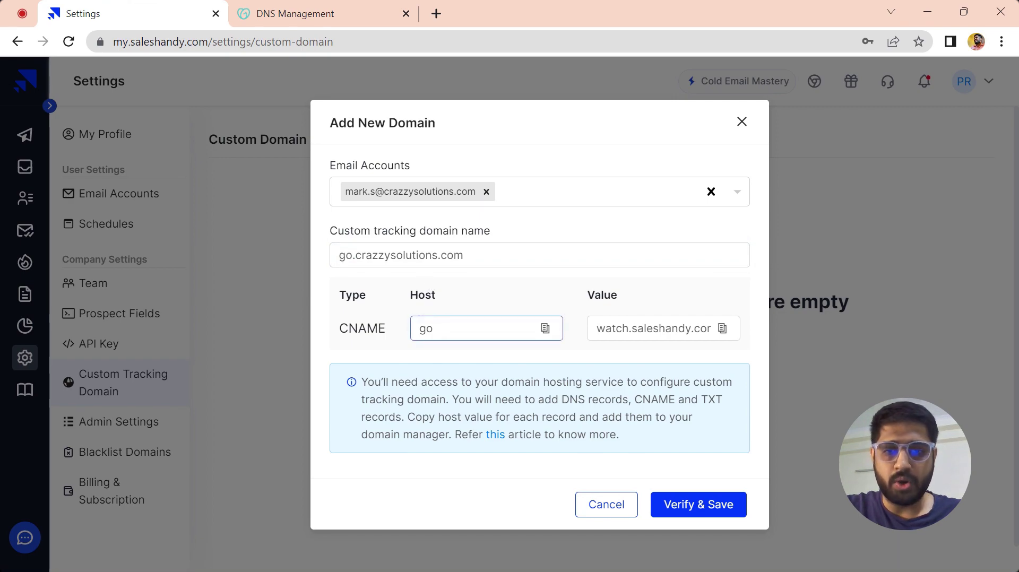
left_click(626, 325)
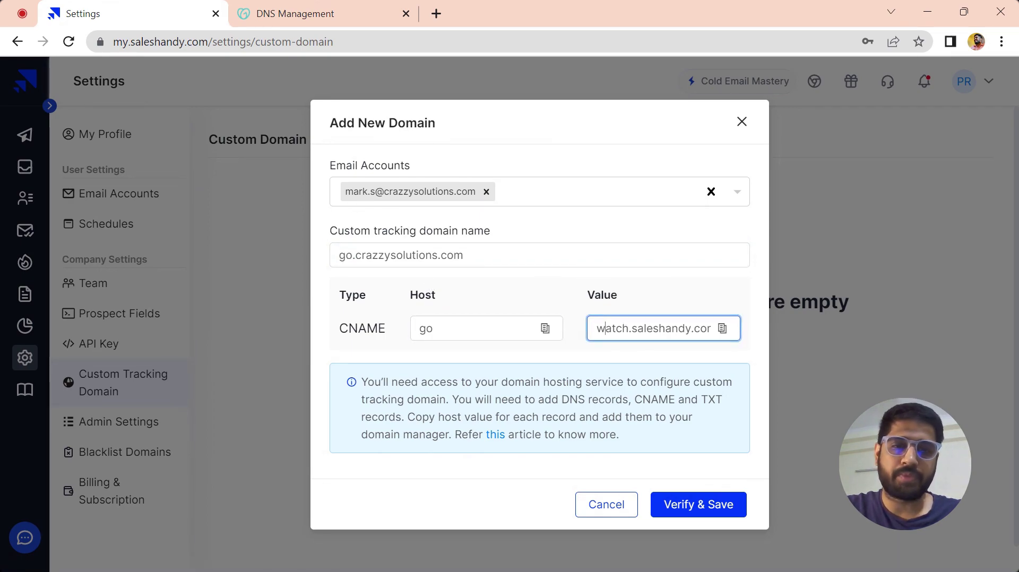
left_click_drag(597, 328, 666, 328)
left_click(660, 328)
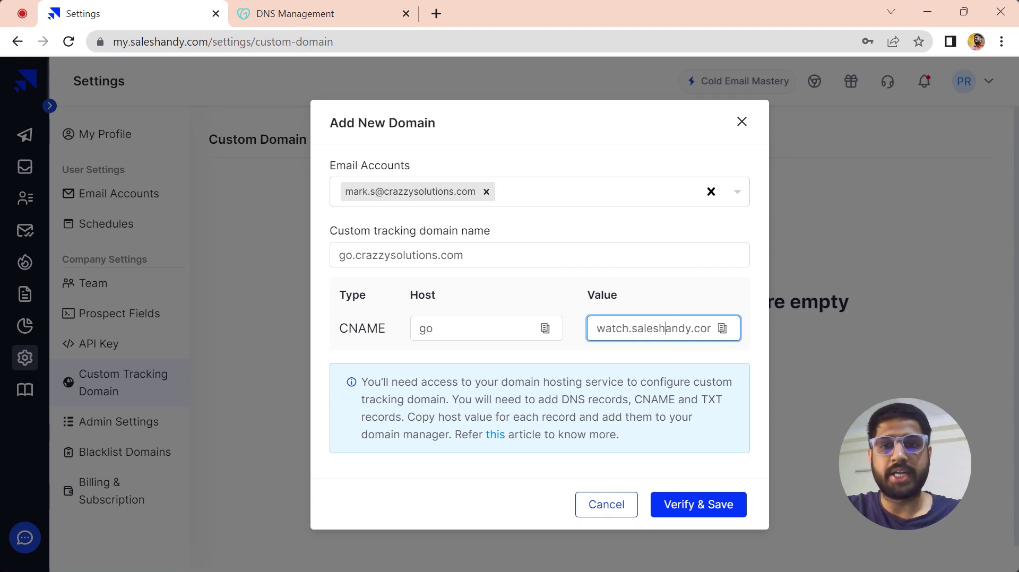
left_click(531, 285)
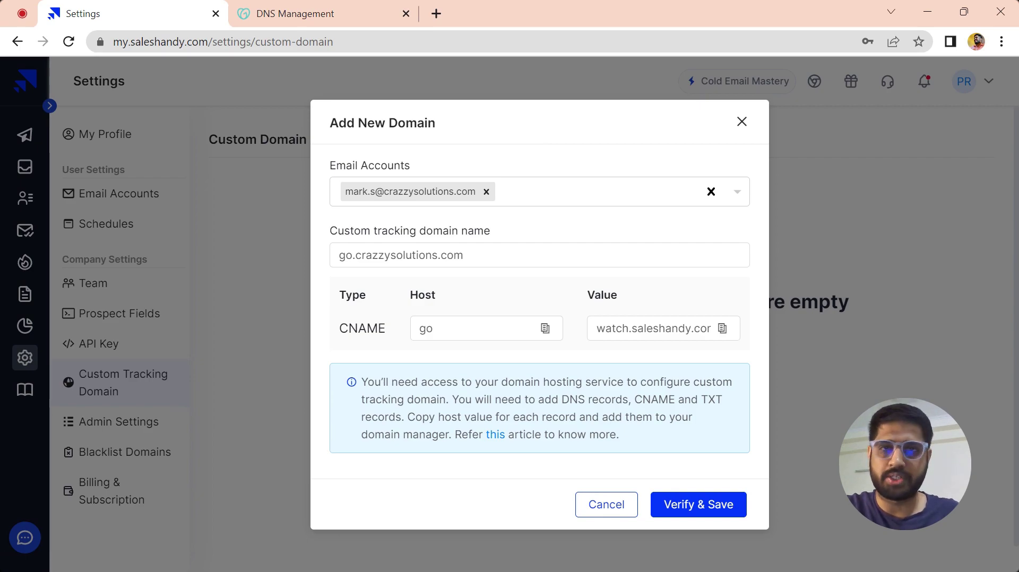
key("ctrl+Tab")
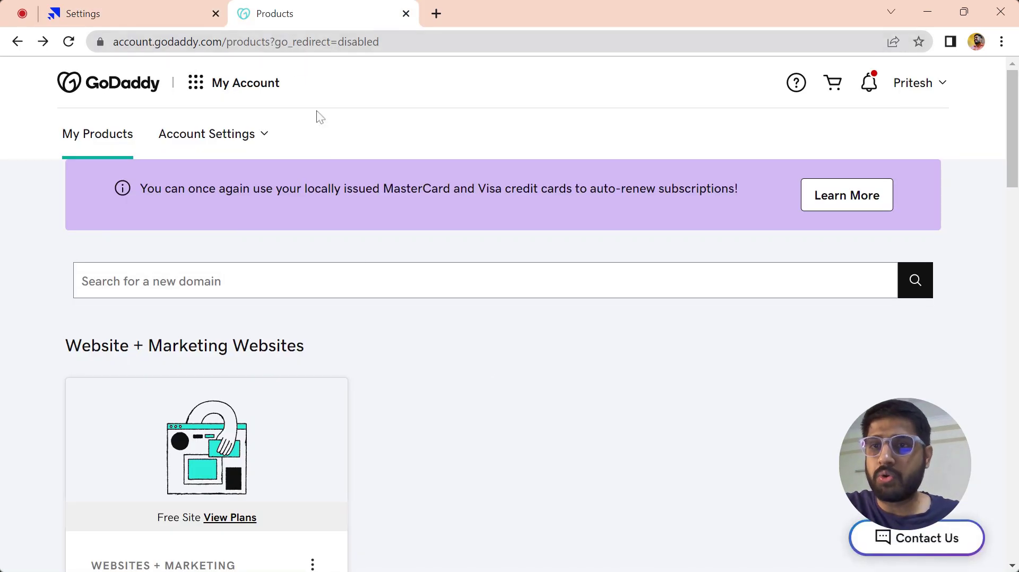
Open Manage DNS for crazzysolutions.com from its card menu in GoDaddy My Products
scroll(502, 327, "down", 5)
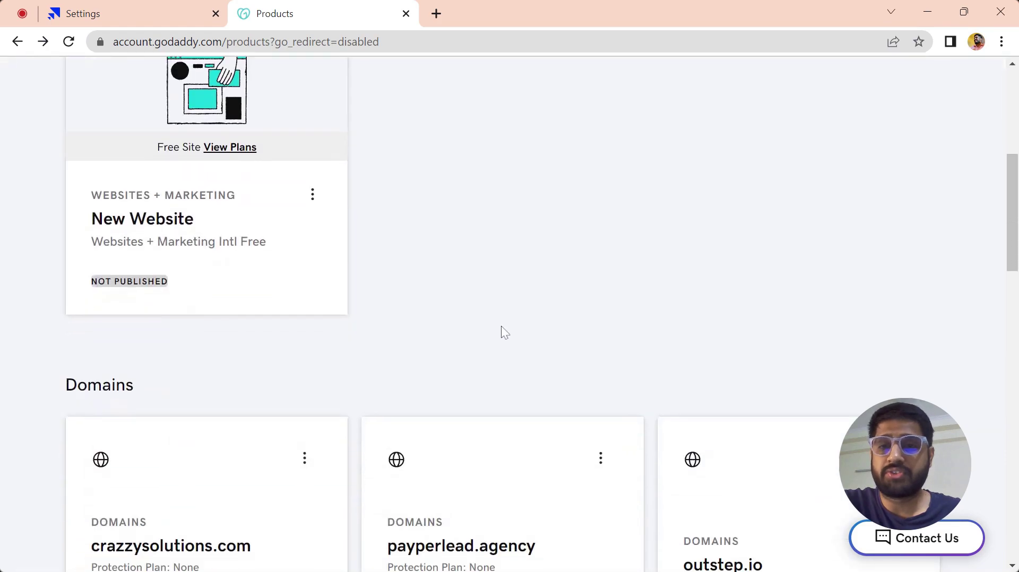
scroll(504, 333, "down", 4)
left_click(306, 238)
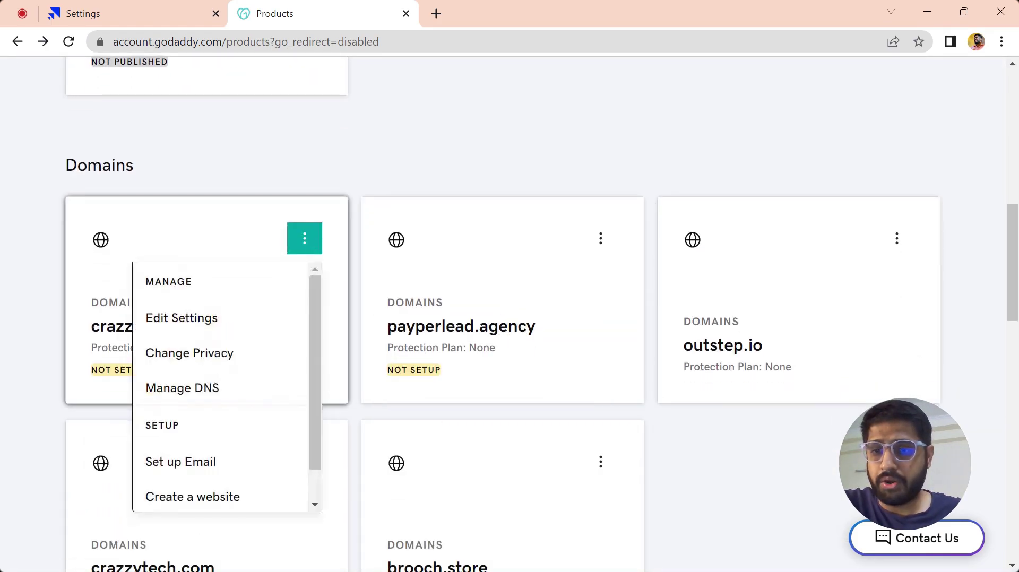
left_click(222, 389)
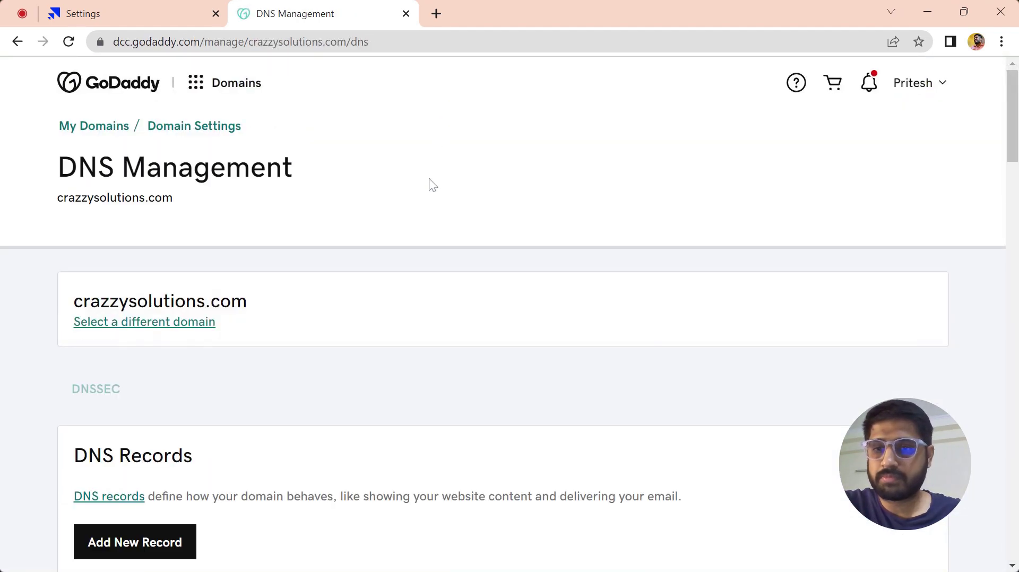
scroll(429, 180, "down", 3)
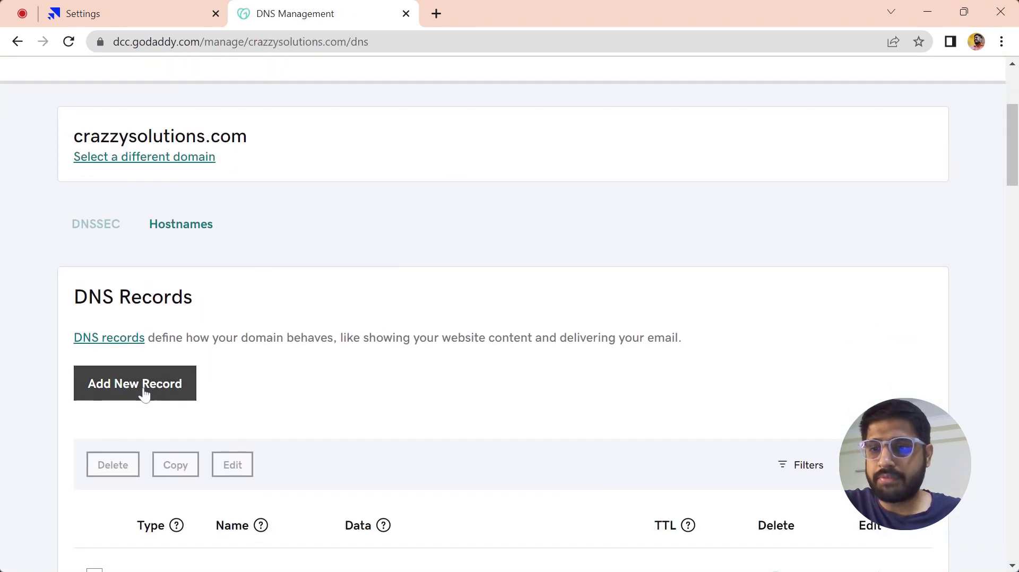
Add a new DNS record of type CNAME
left_click(141, 390)
scroll(144, 395, "down", 2)
scroll(144, 396, "down", 1)
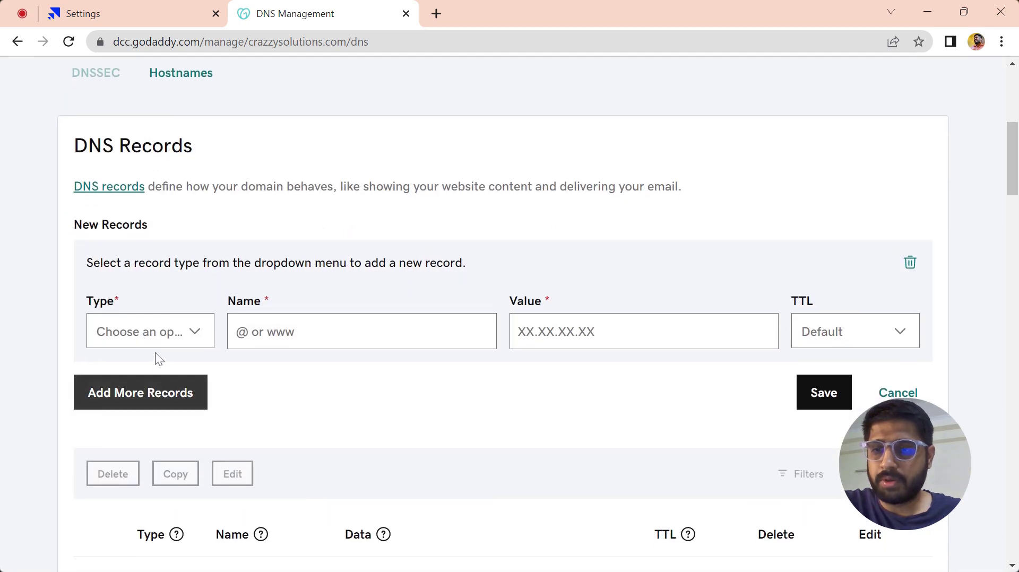
left_click(183, 331)
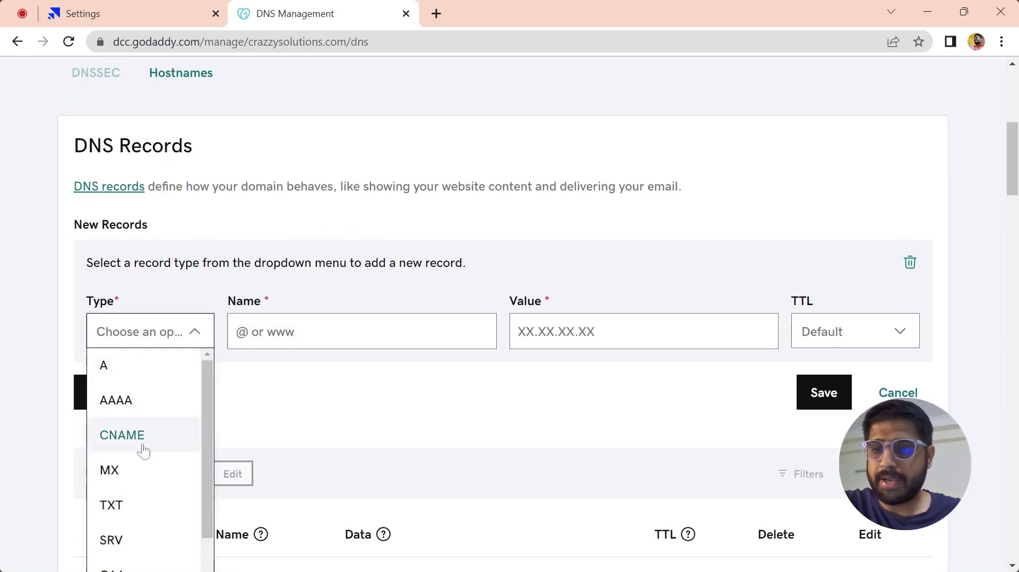
left_click(148, 434)
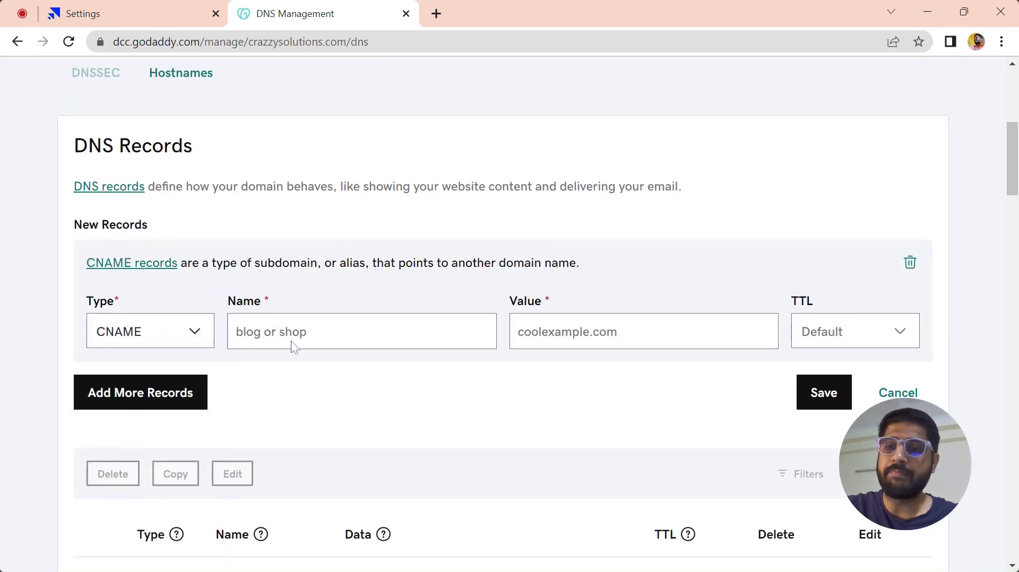
Copy host go and value watch.saleshandy.com from Saleshandy into the record's Name and Value
left_click(197, 10)
left_click(546, 329)
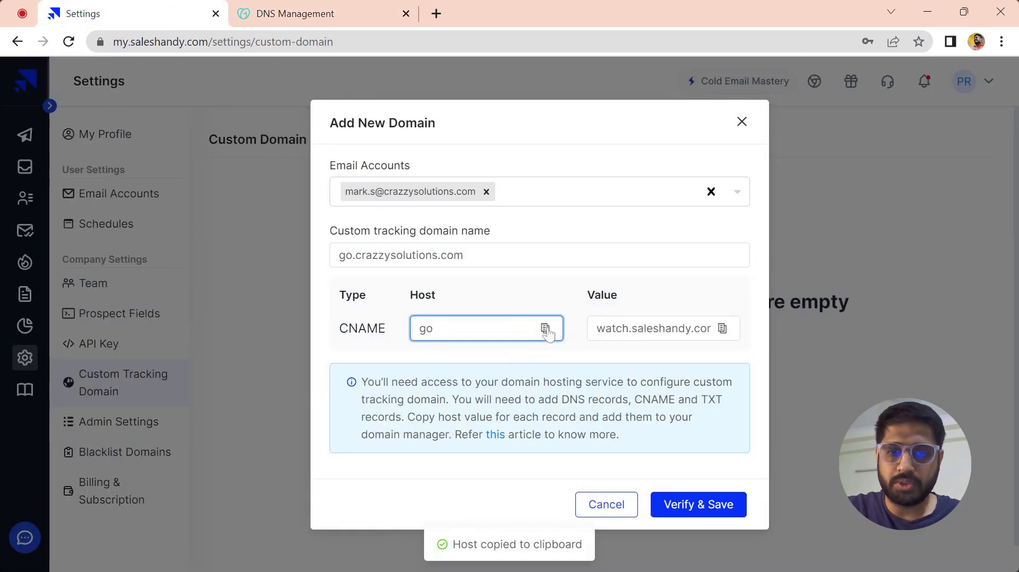
left_click(342, 12)
key("ctrl+v")
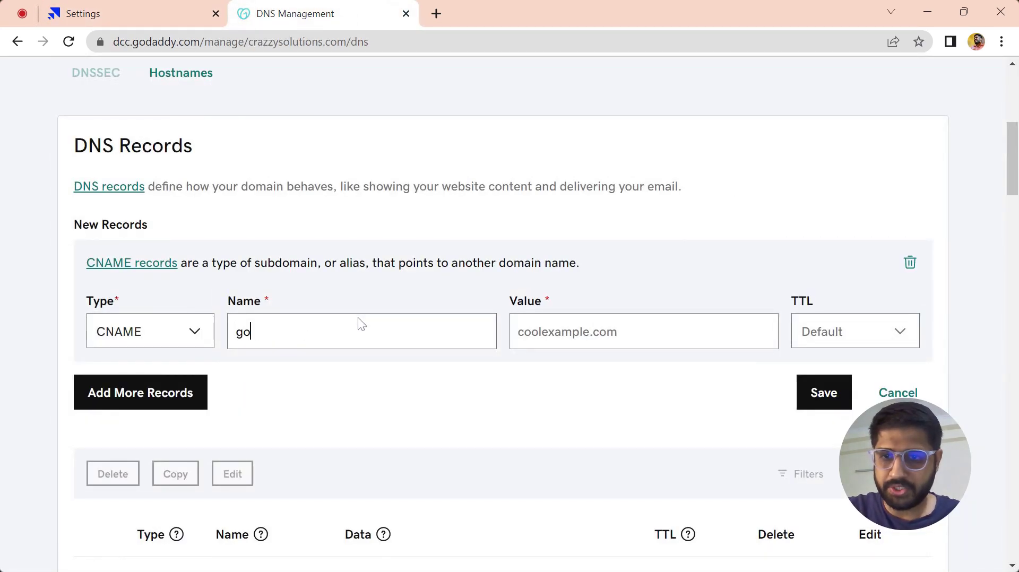
key("Tab")
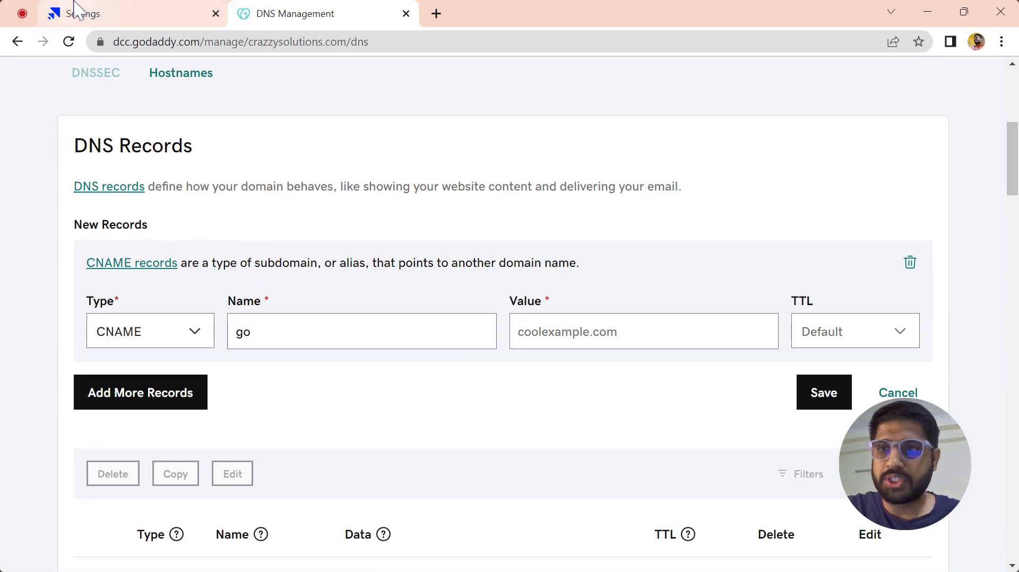
left_click(80, 12)
left_click(722, 329)
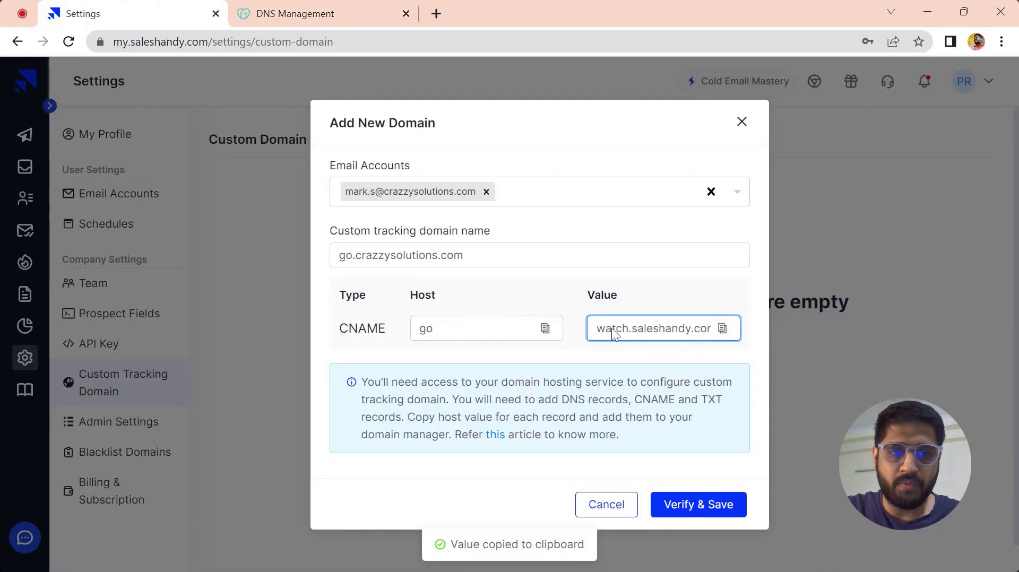
left_click(296, 10)
key("ctrl+v")
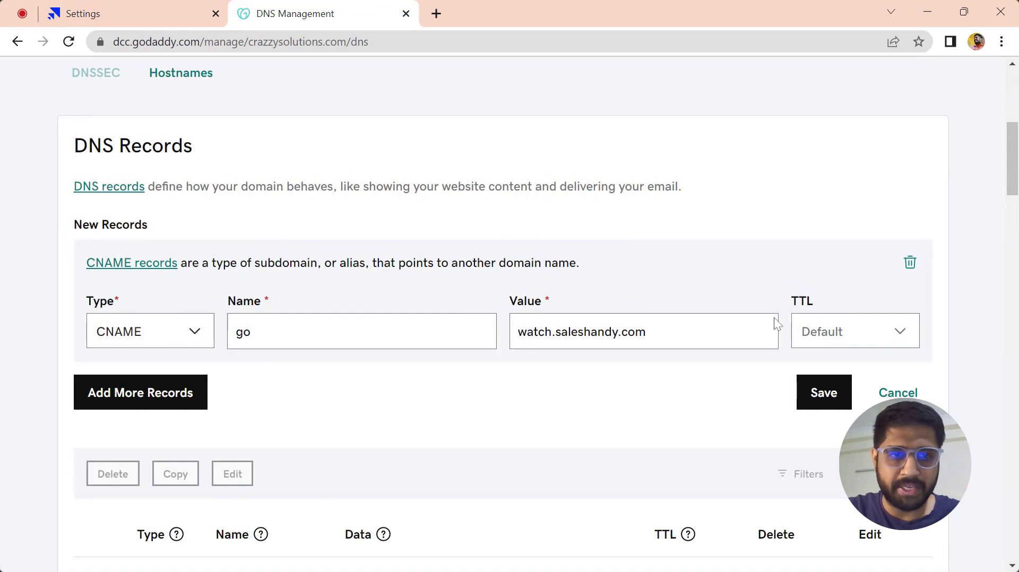
Set the record TTL to 1/2 Hour and save the CNAME record
left_click(843, 334)
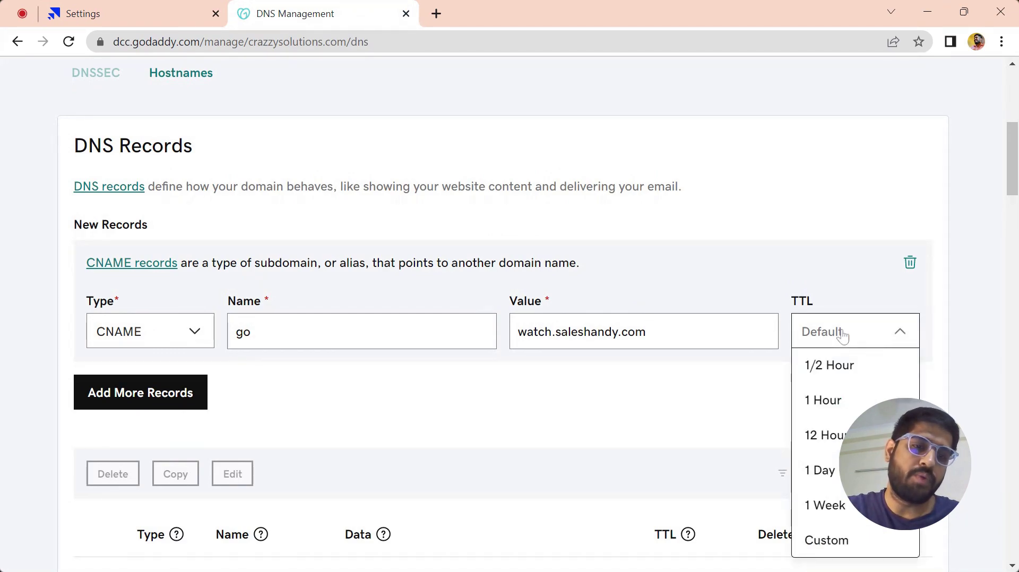
left_click(834, 366)
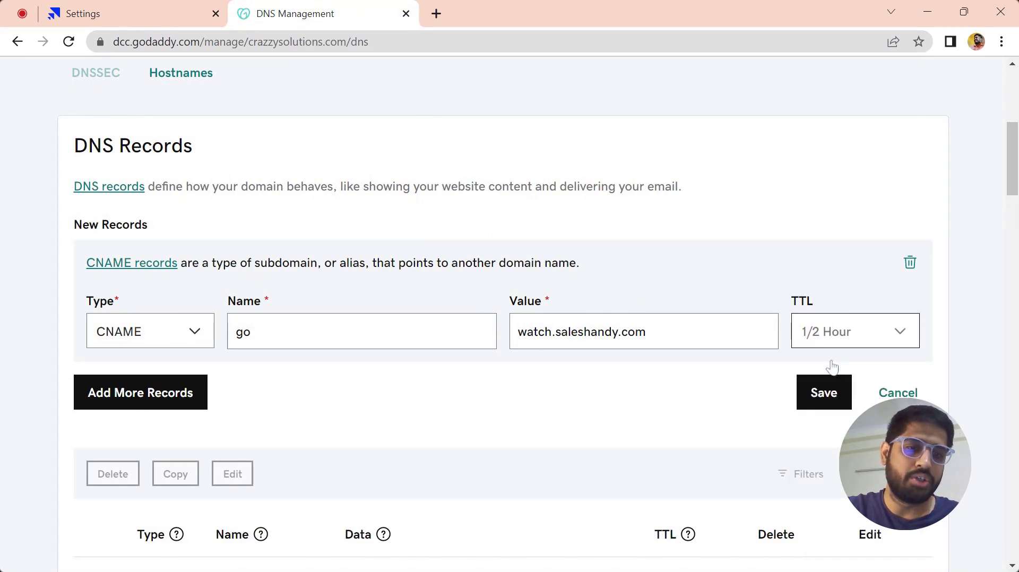
left_click(808, 397)
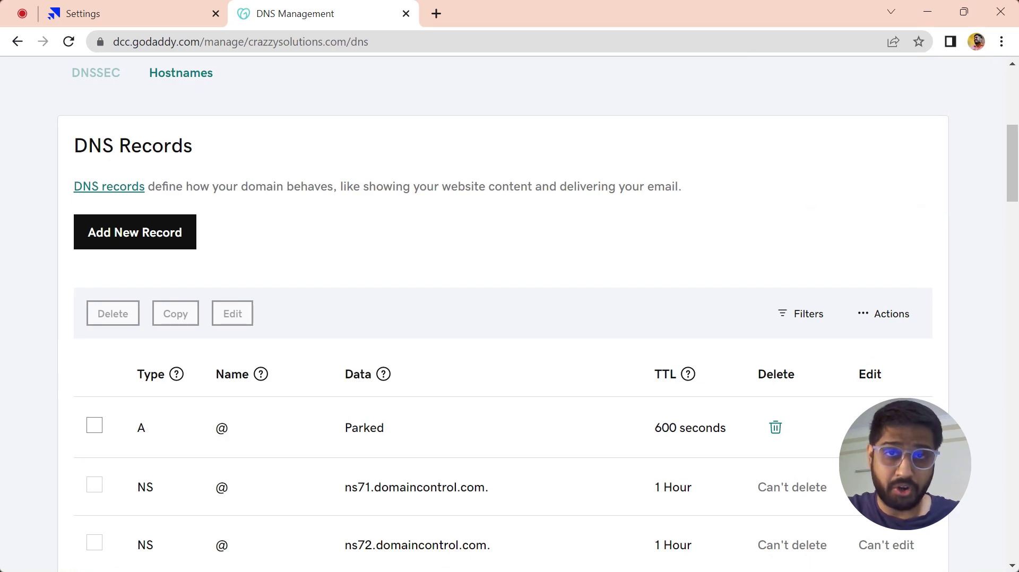
Verify and save go.crazzysolutions.com in Saleshandy, then highlight it in the domain list
left_click(191, 11)
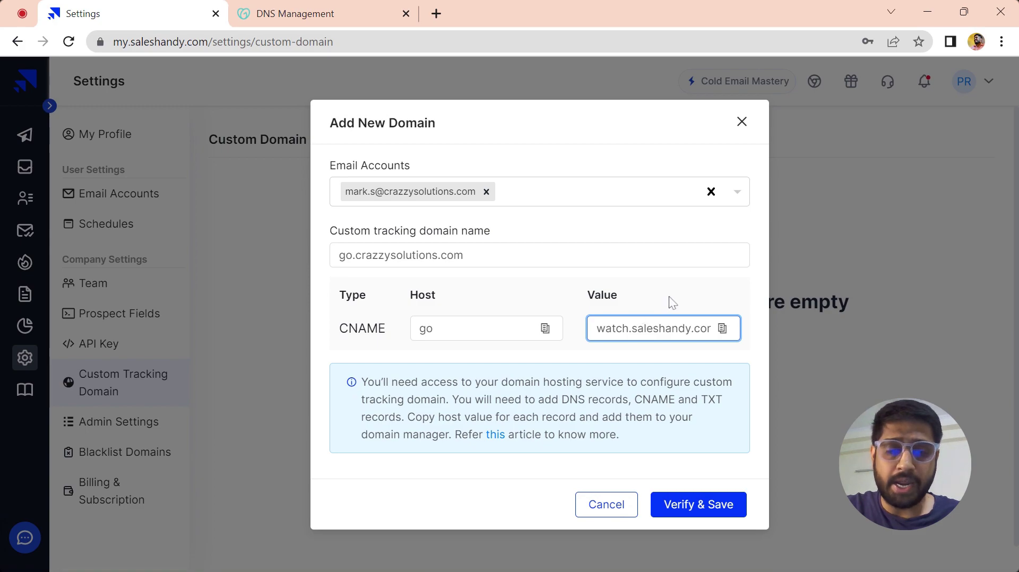
left_click(693, 504)
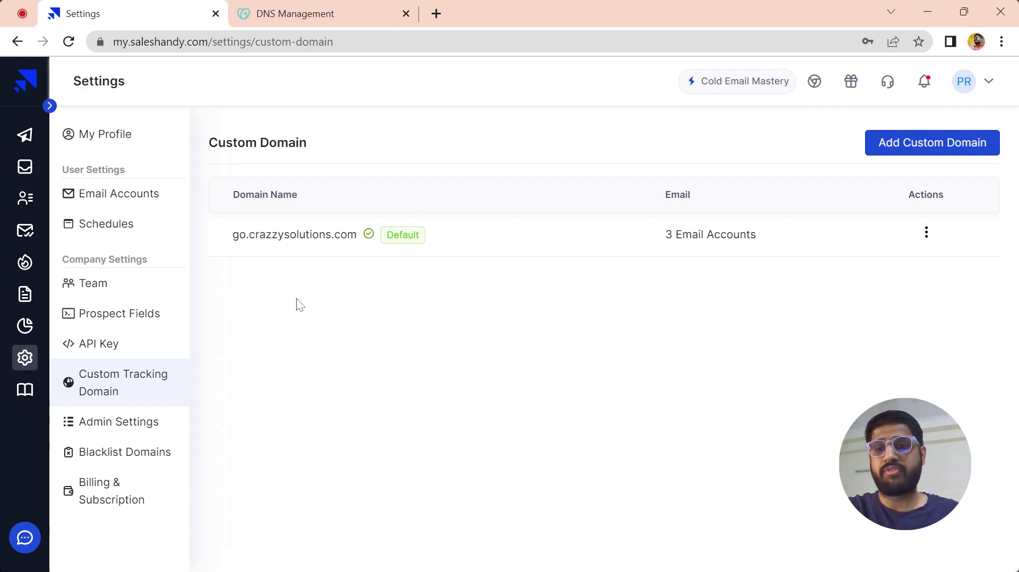
left_click_drag(223, 230, 359, 237)
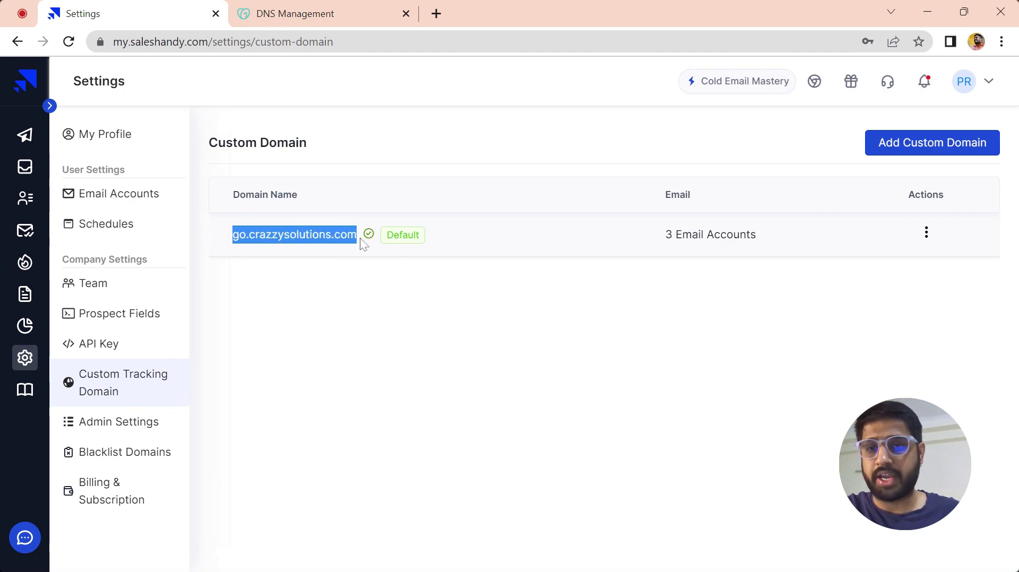
left_click(360, 238)
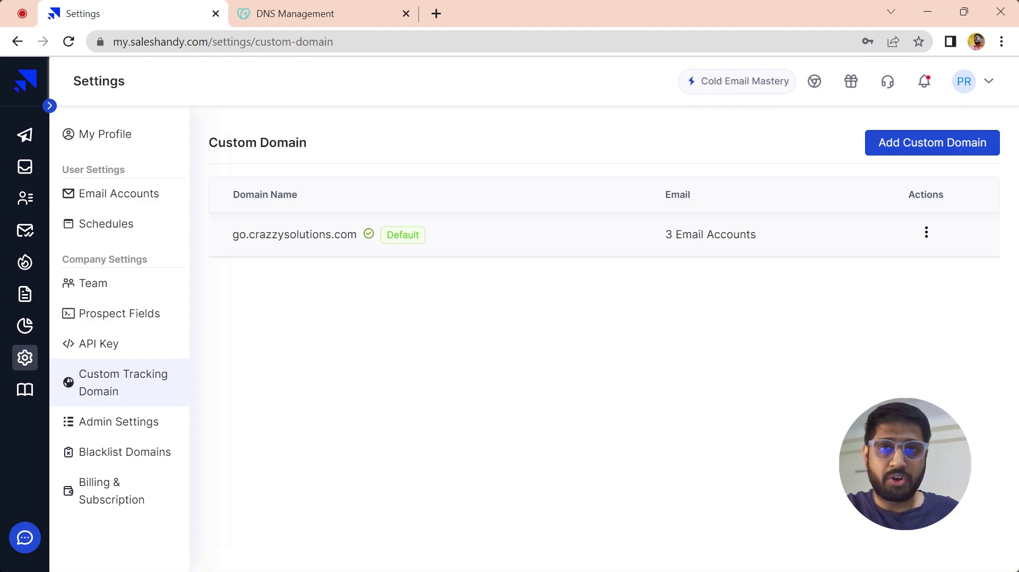
Search the web for dnschecker in a new tab and open the DNS Checker site
left_click(436, 13)
type("dn")
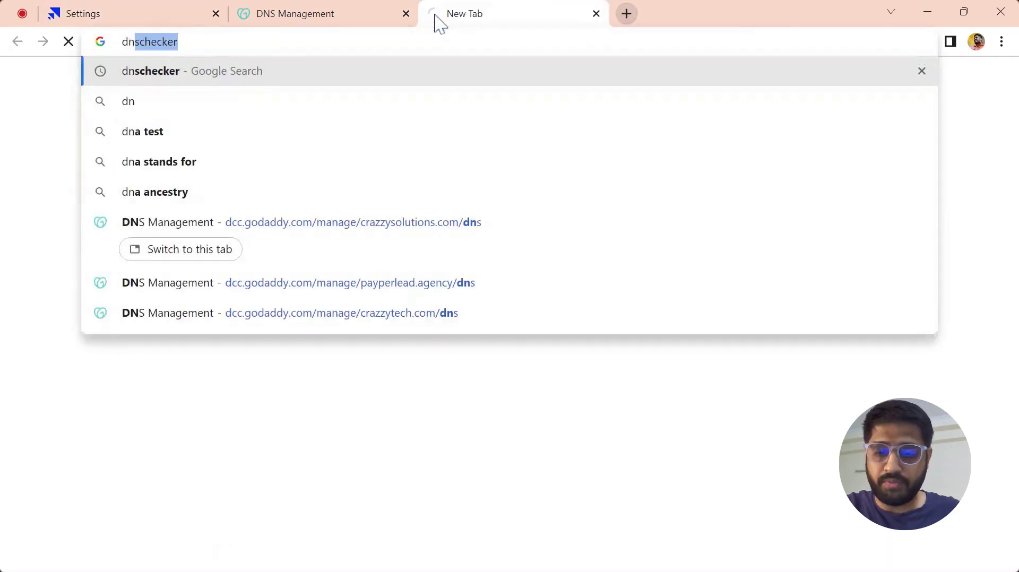
key("Return")
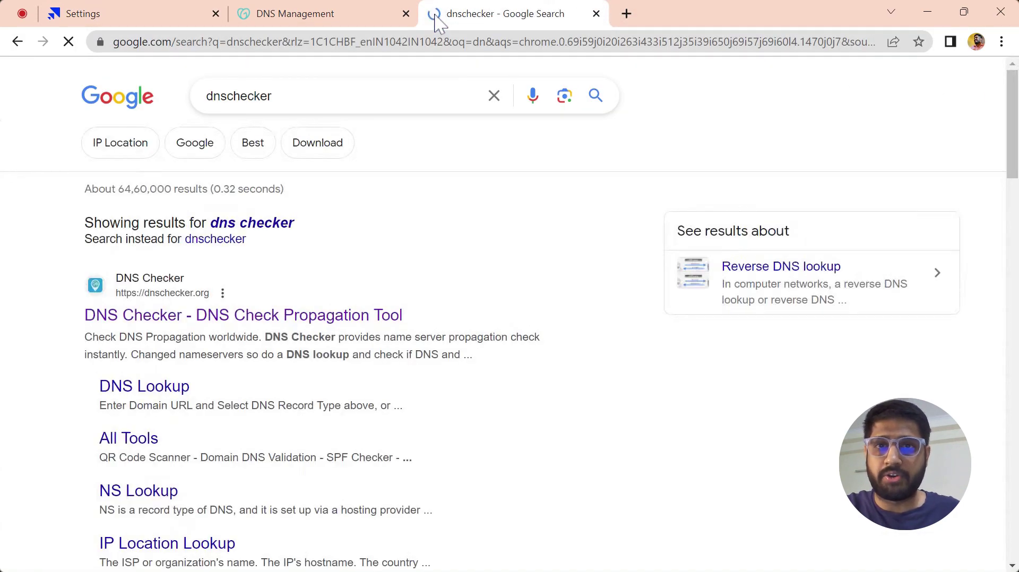
left_click(158, 309)
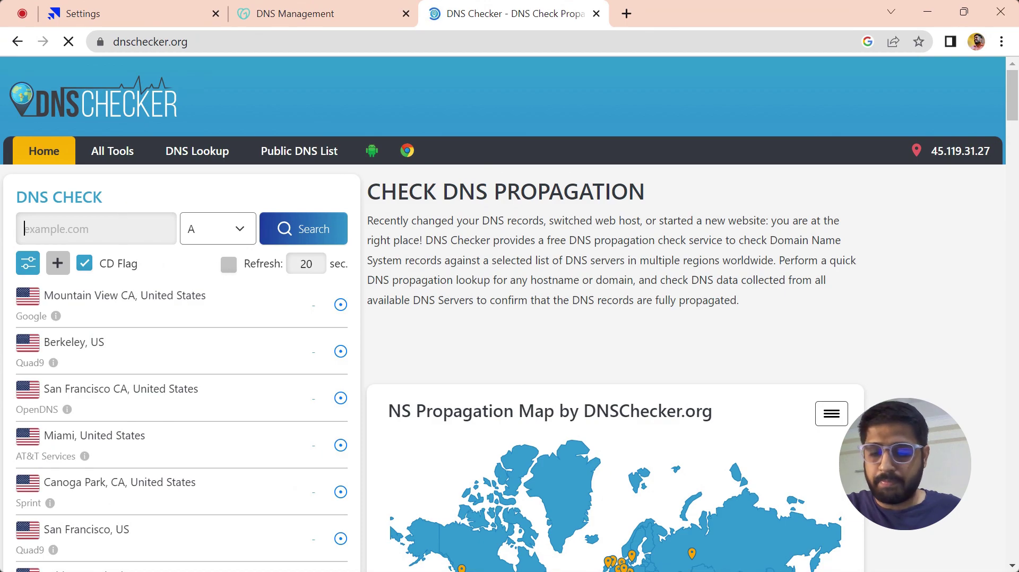
Run a CNAME propagation lookup for go.crazzysolutions.com in DNS Checker
type("go.crazzysolutions.com")
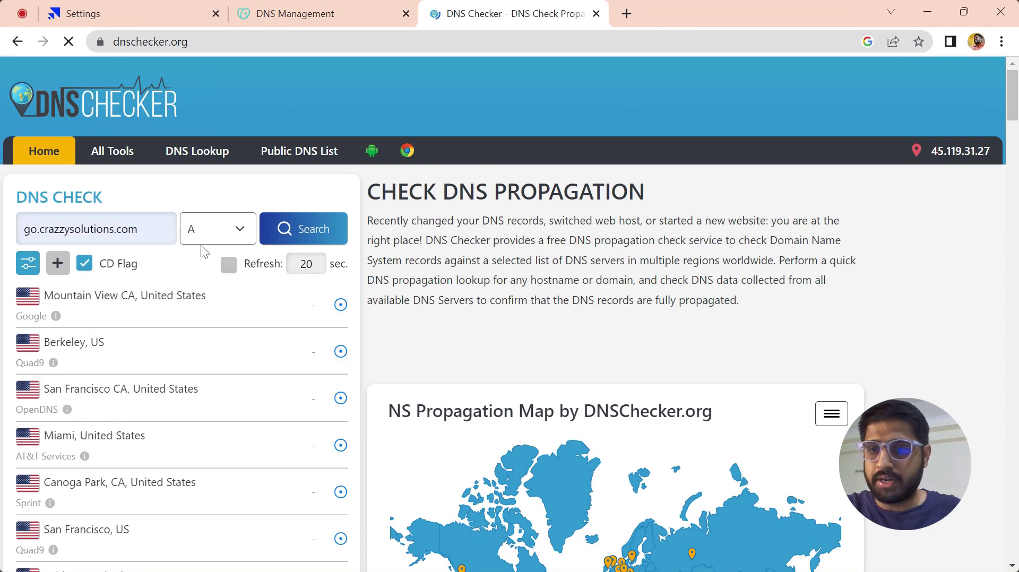
left_click(217, 288)
left_click(295, 230)
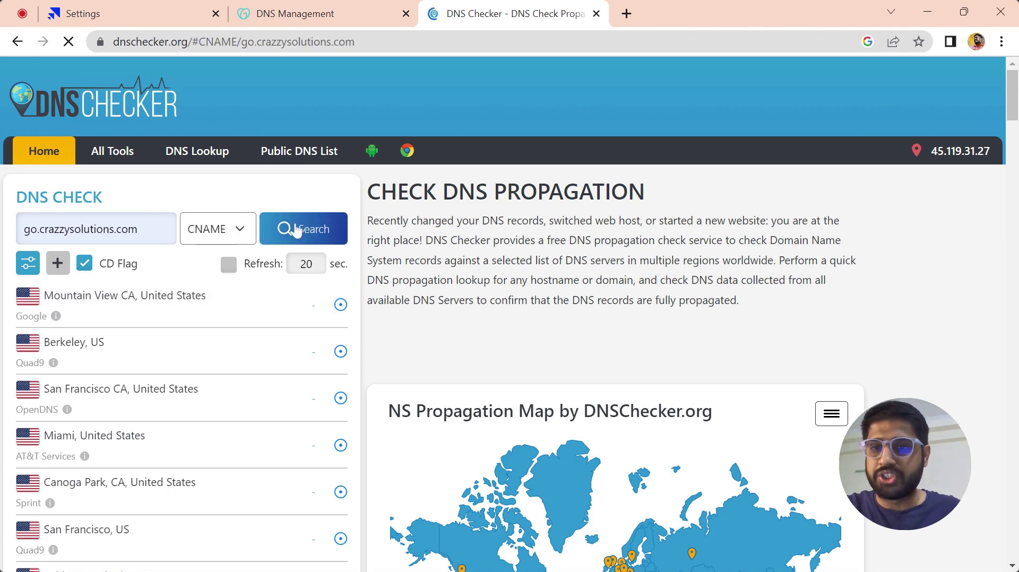